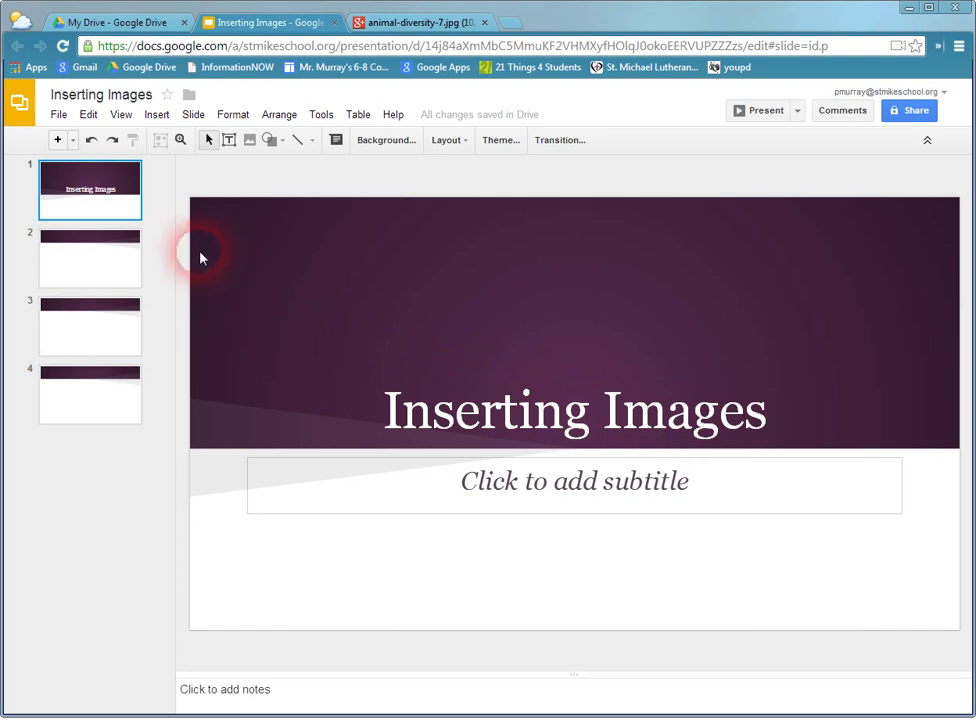
# Switch from the Inserting Images deck to the My Drive file list in Google Drive.
pyautogui.click(126, 24)
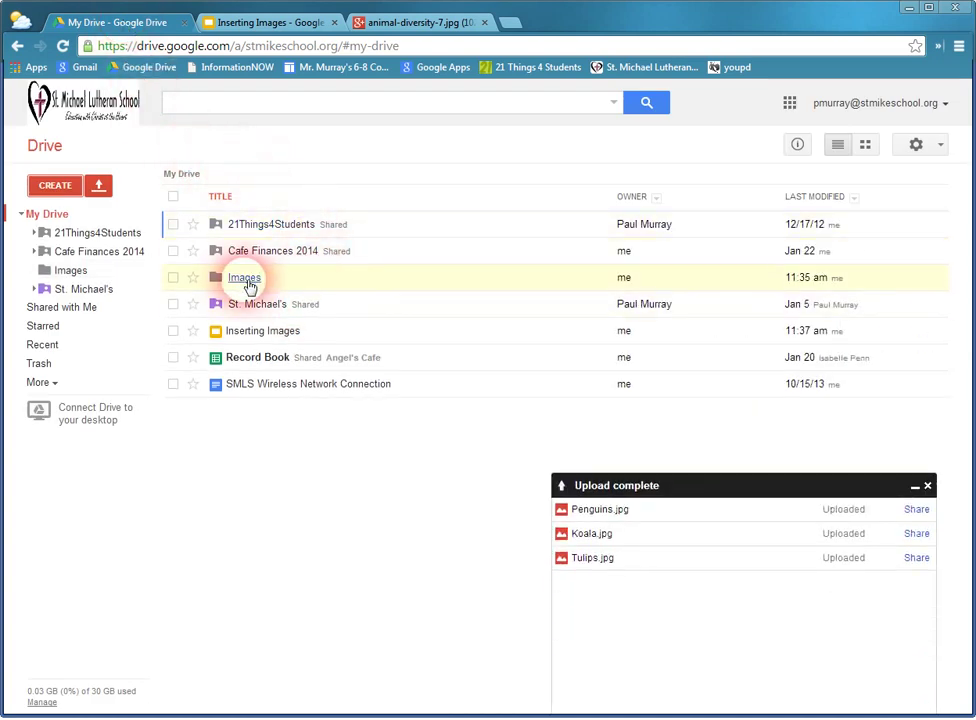
# Open the Images folder, dismiss the upload summary, and switch to the animal-diversity-7.jpg puppy tab.
pyautogui.click(241, 285)
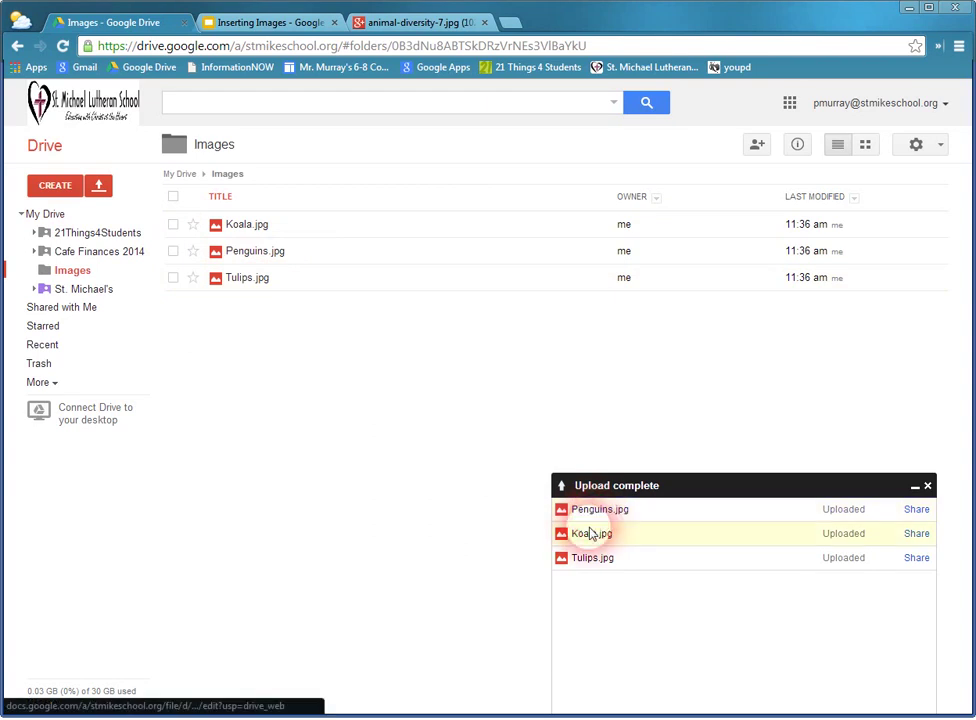
pyautogui.click(927, 486)
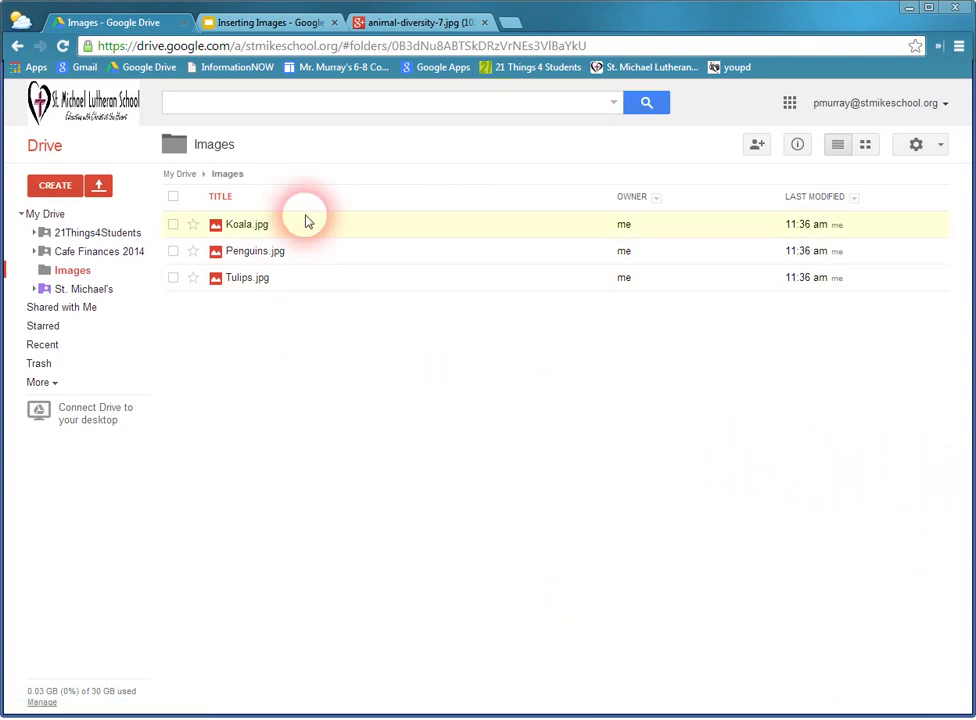
pyautogui.click(398, 25)
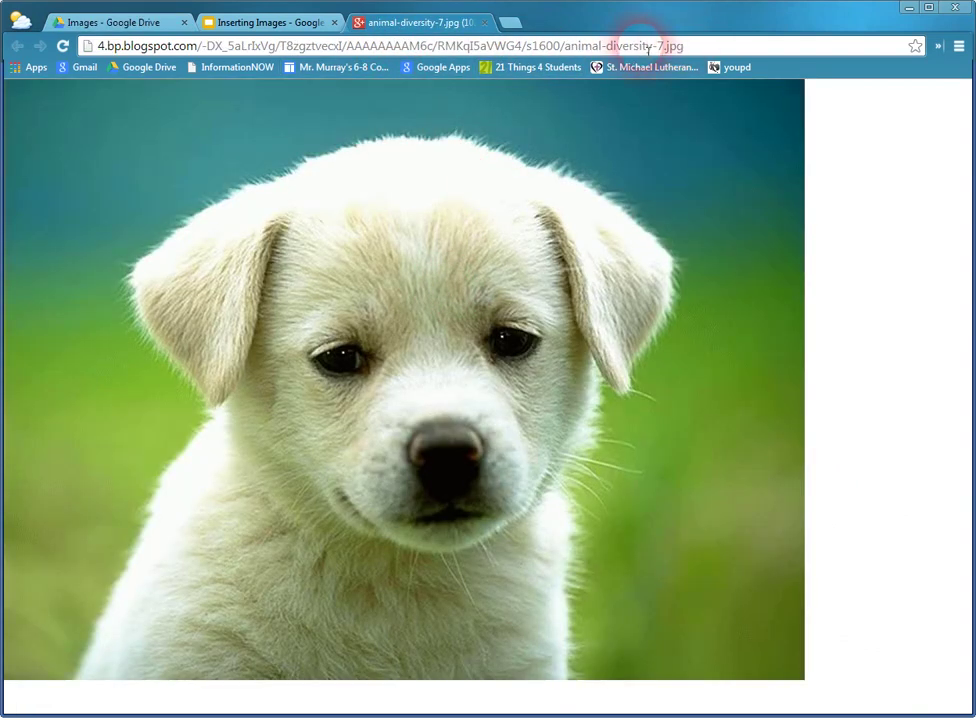
# Return to the Inserting Images deck, select slide 2, and start inserting an image.
pyautogui.click(237, 25)
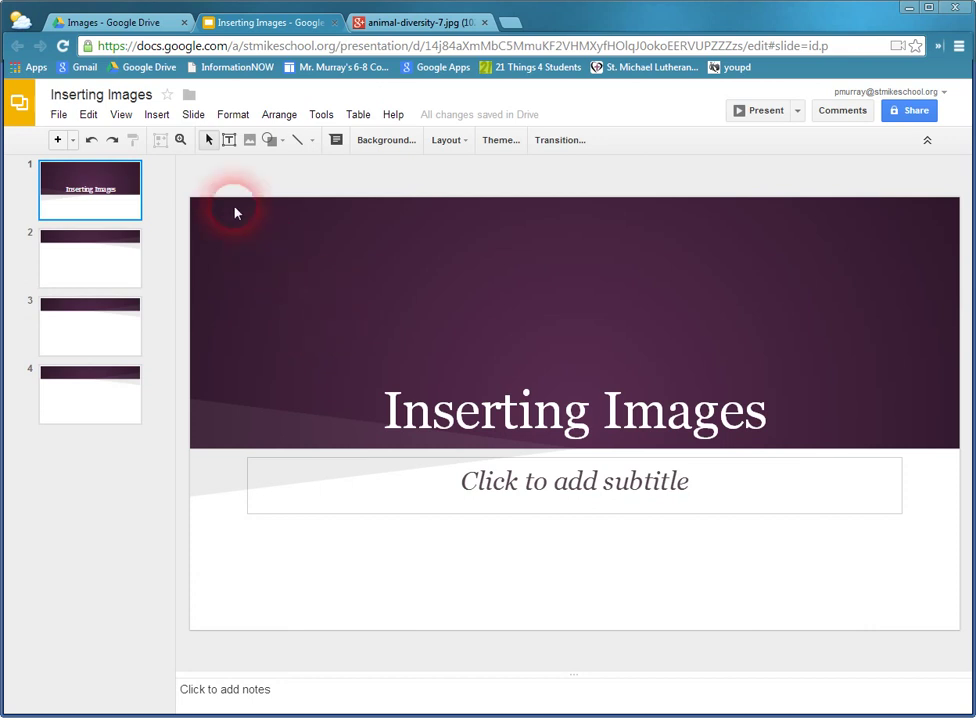
pyautogui.click(158, 118)
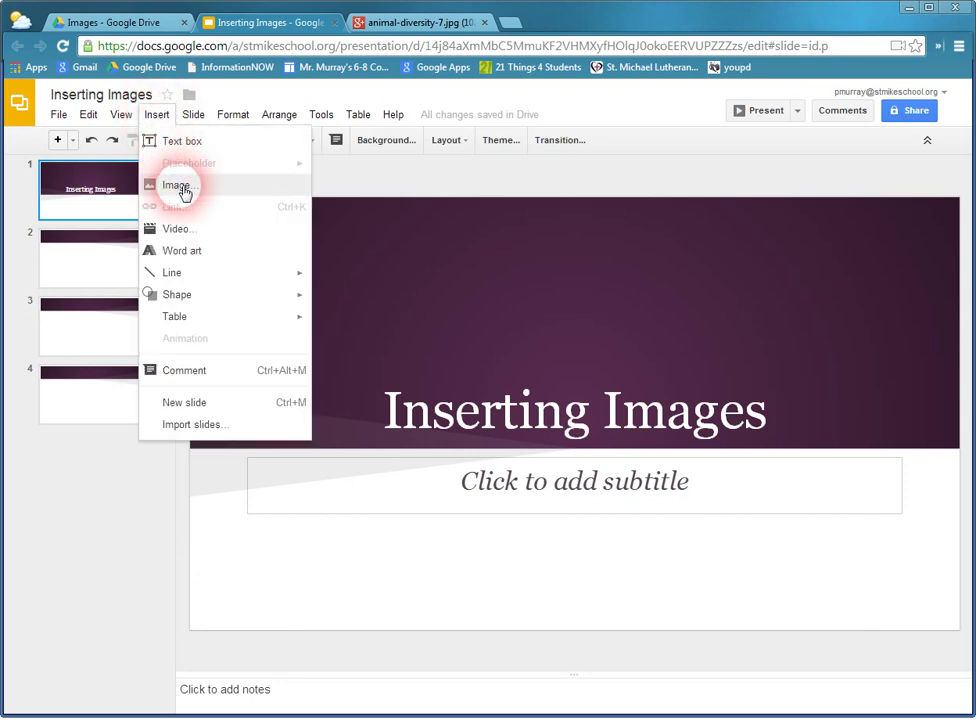
pyautogui.click(157, 115)
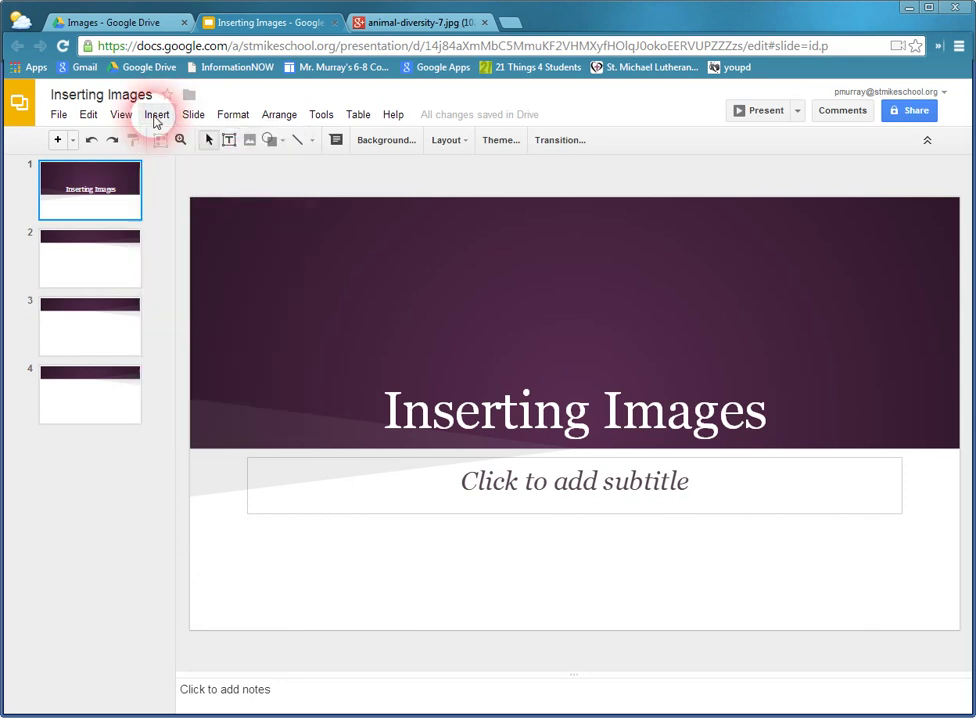
pyautogui.click(110, 275)
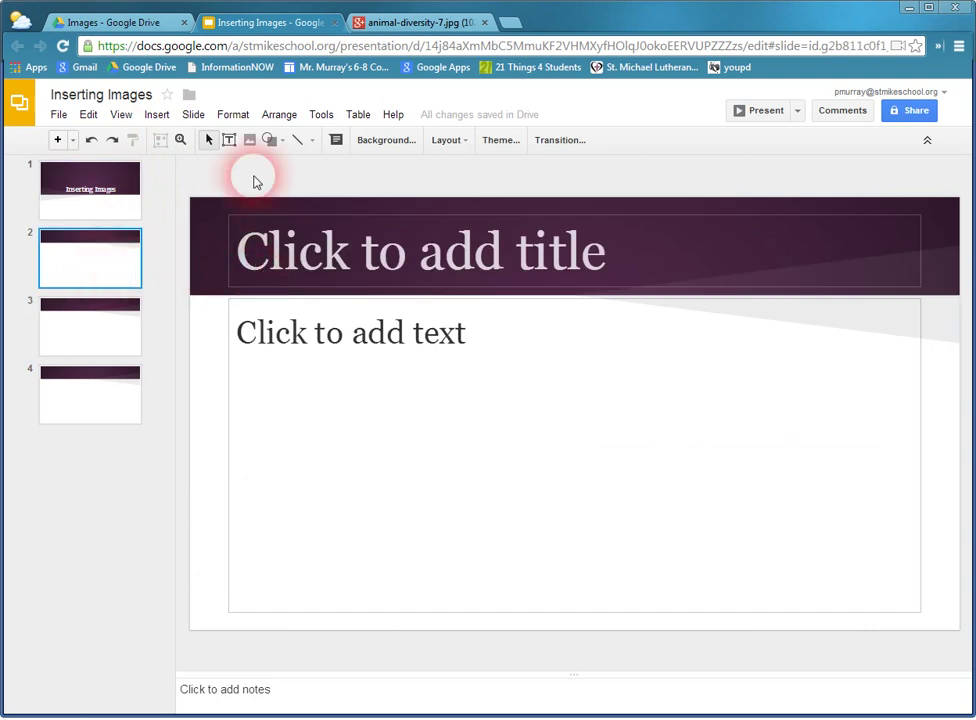
pyautogui.click(158, 116)
pyautogui.click(178, 183)
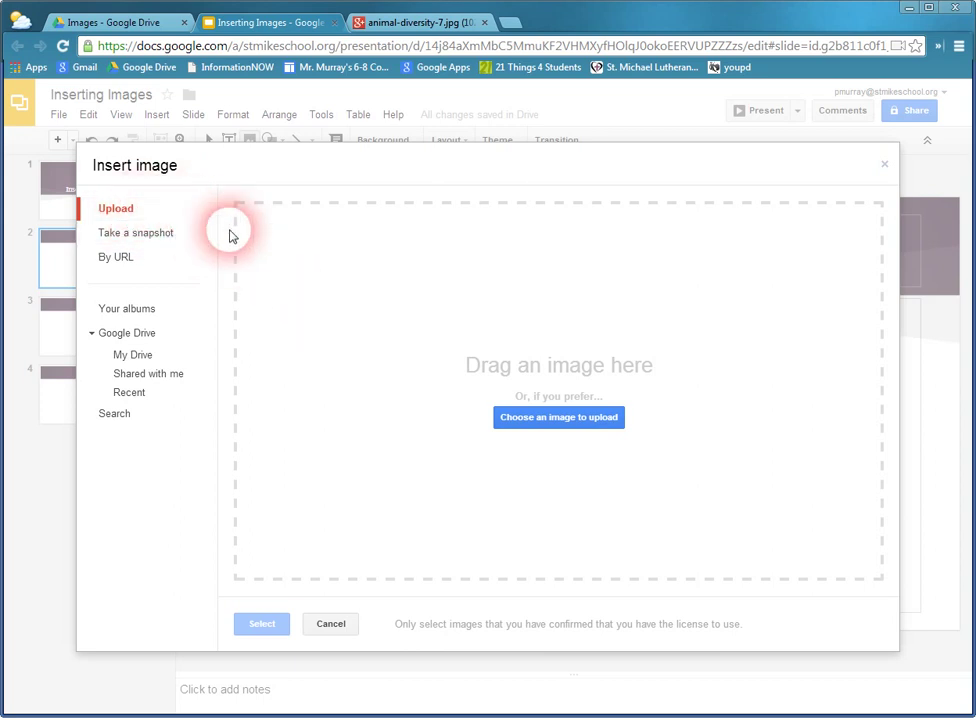
# Browse the computer's local Google Drive folder for an upload image, then cancel without choosing one.
pyautogui.click(557, 424)
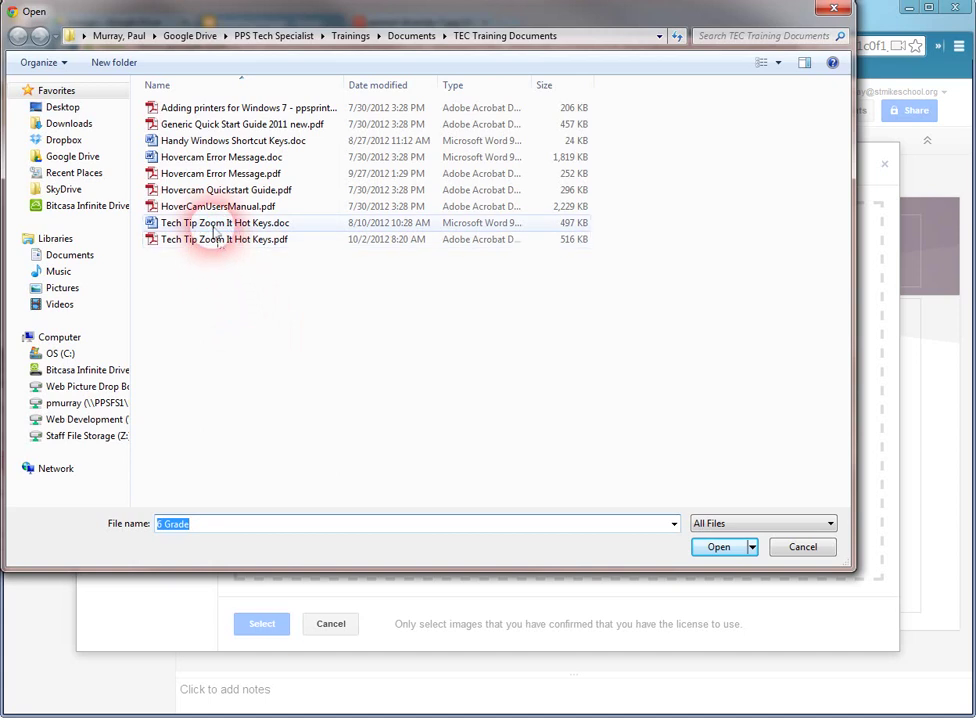
pyautogui.click(58, 156)
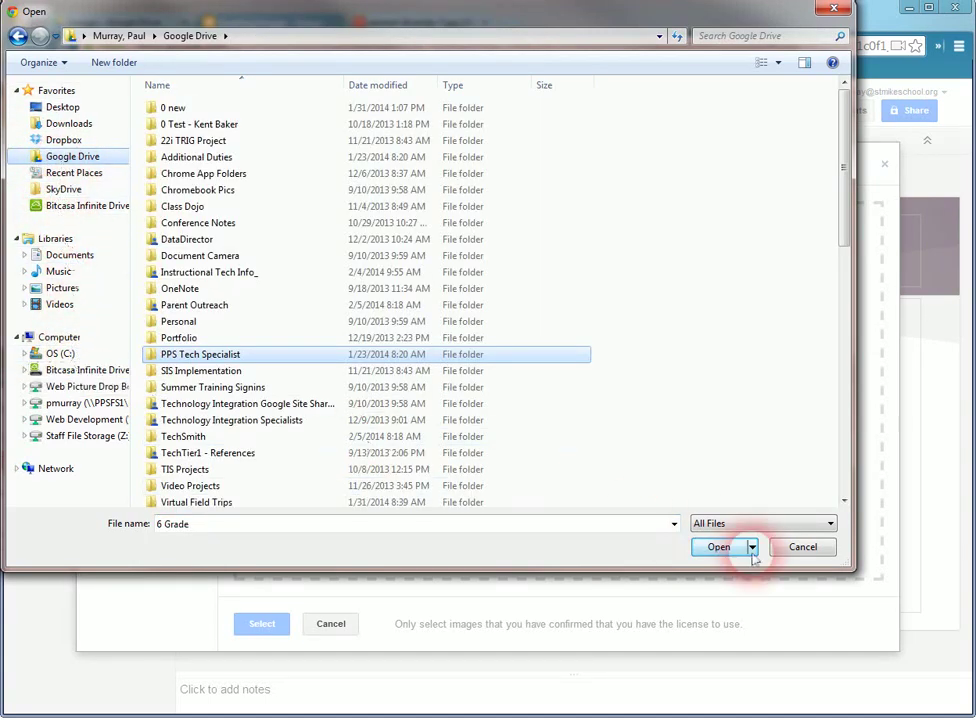
pyautogui.click(803, 547)
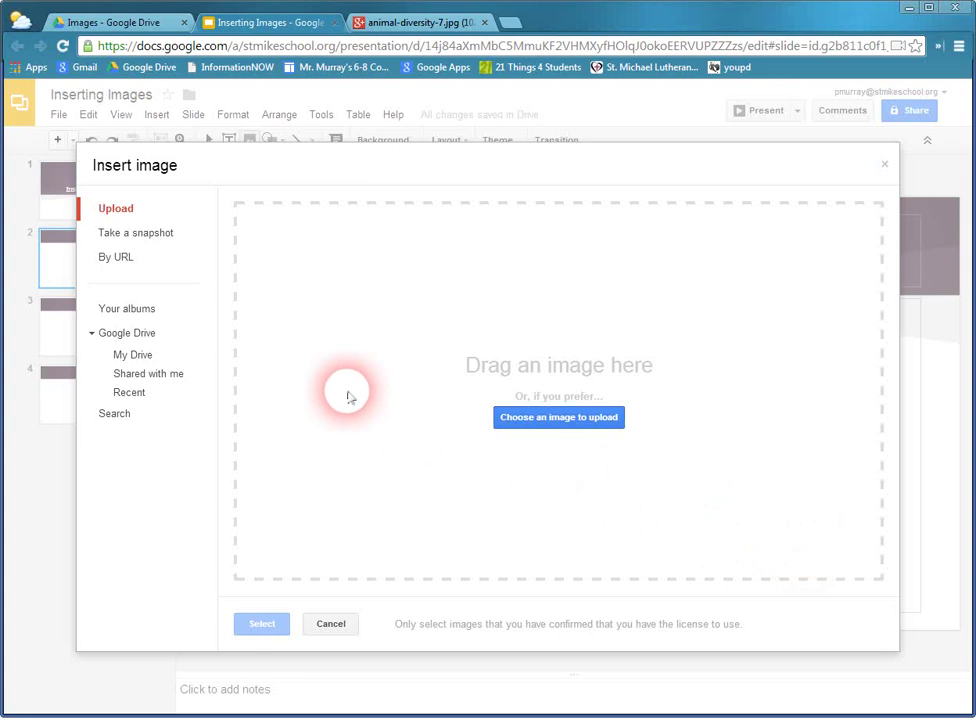
# Switch the Insert image dialog to By URL and copy the puppy photo's web address.
pyautogui.click(137, 242)
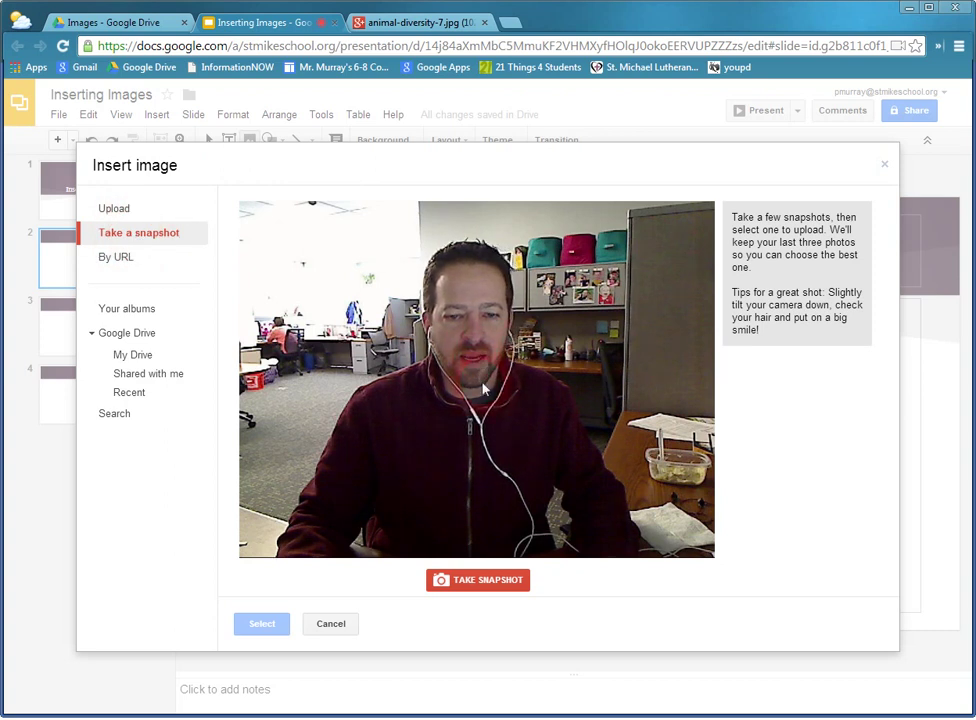
pyautogui.click(120, 258)
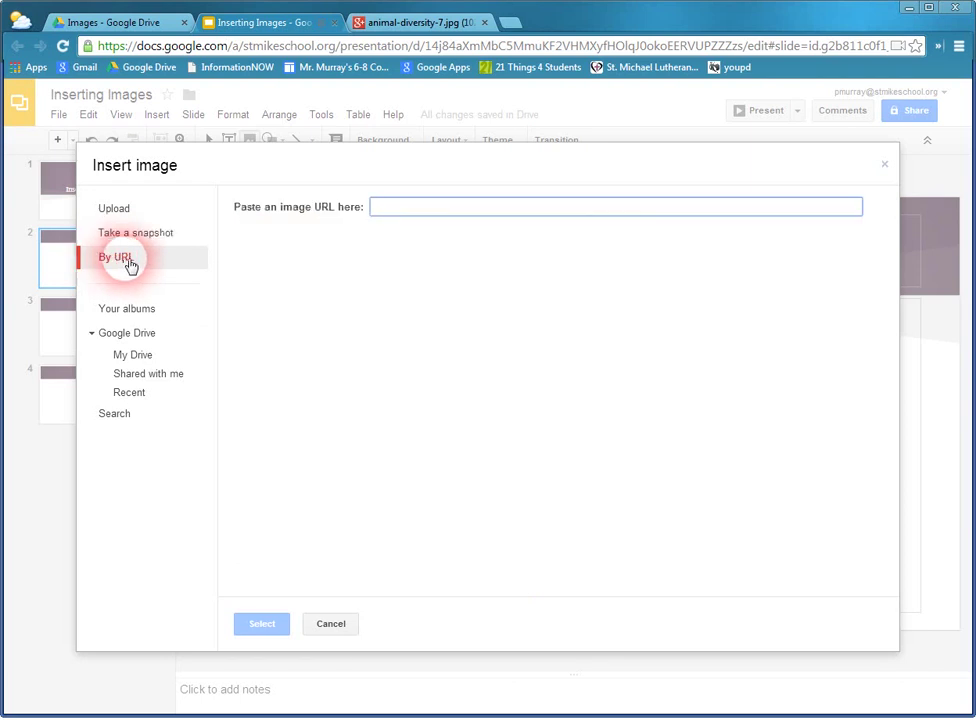
pyautogui.click(409, 22)
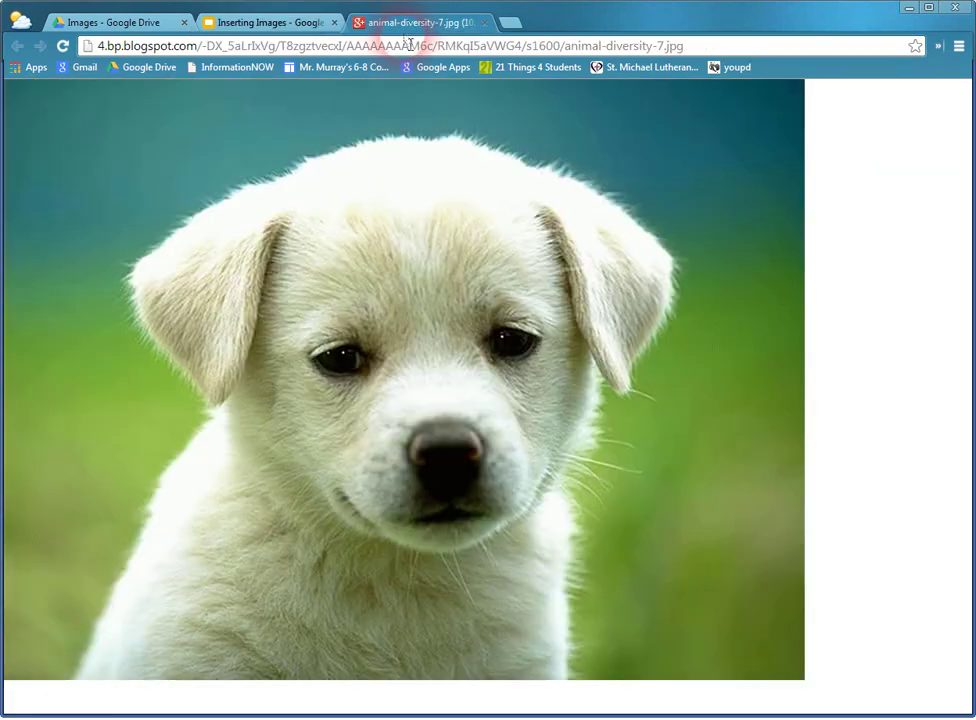
pyautogui.click(360, 48)
pyautogui.rightClick(364, 58)
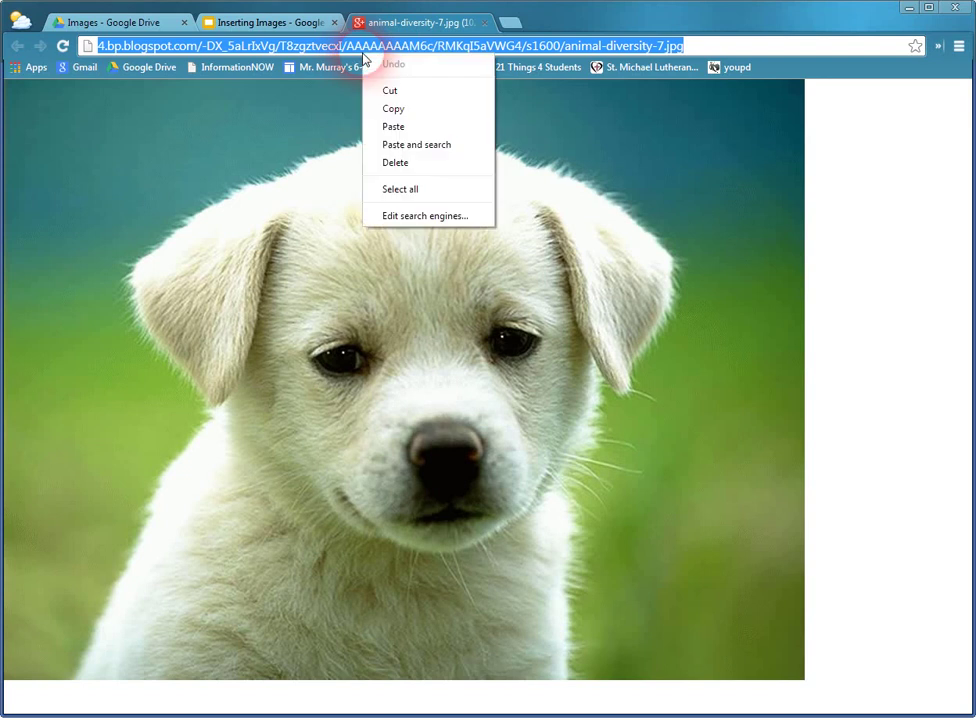
pyautogui.click(403, 108)
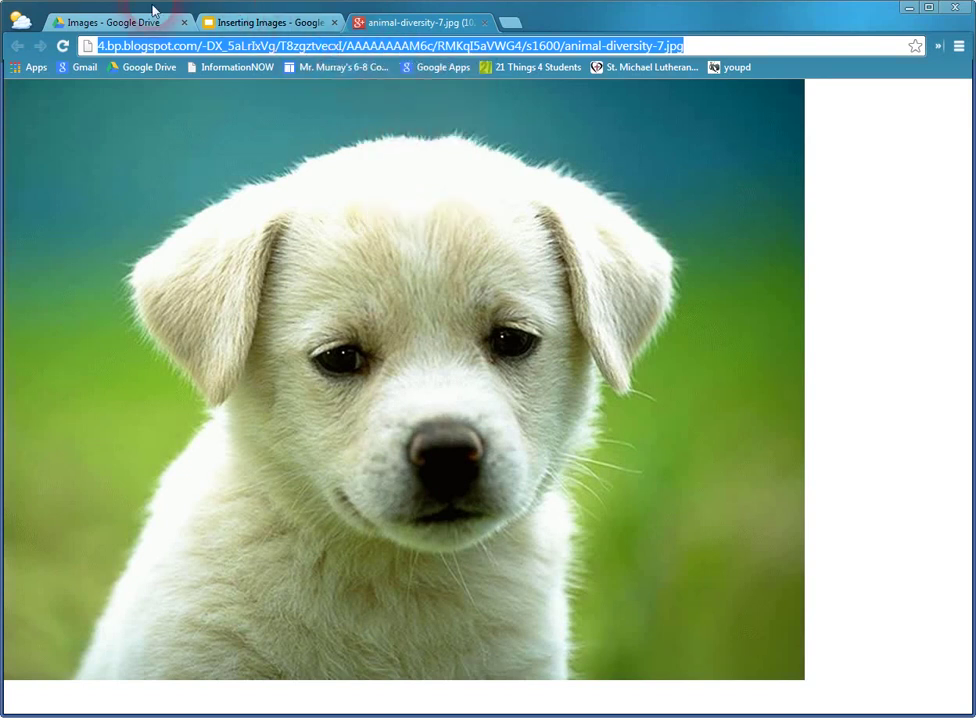
# Paste the puppy photo's address into By URL, insert it on slide 2, and shrink it.
pyautogui.click(301, 33)
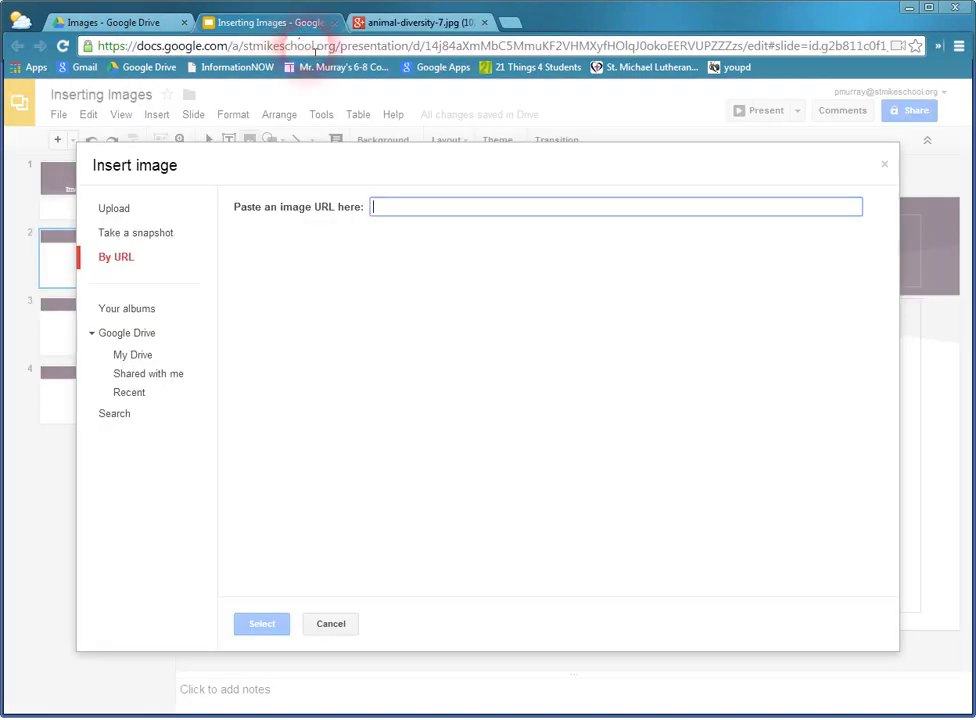
pyautogui.rightClick(405, 208)
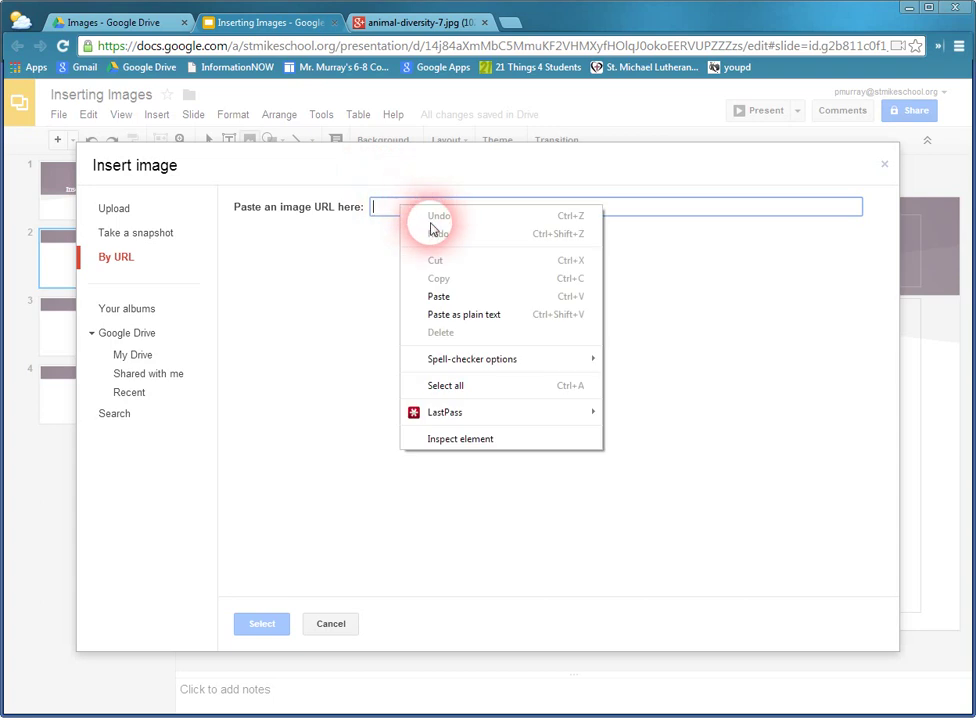
pyautogui.click(440, 296)
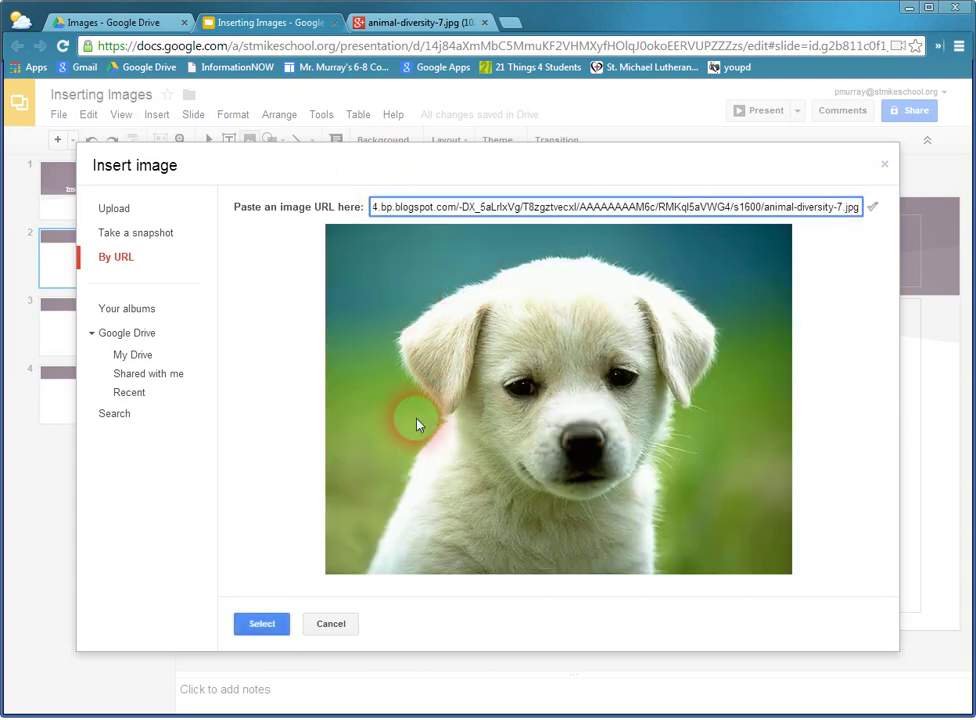
pyautogui.click(260, 624)
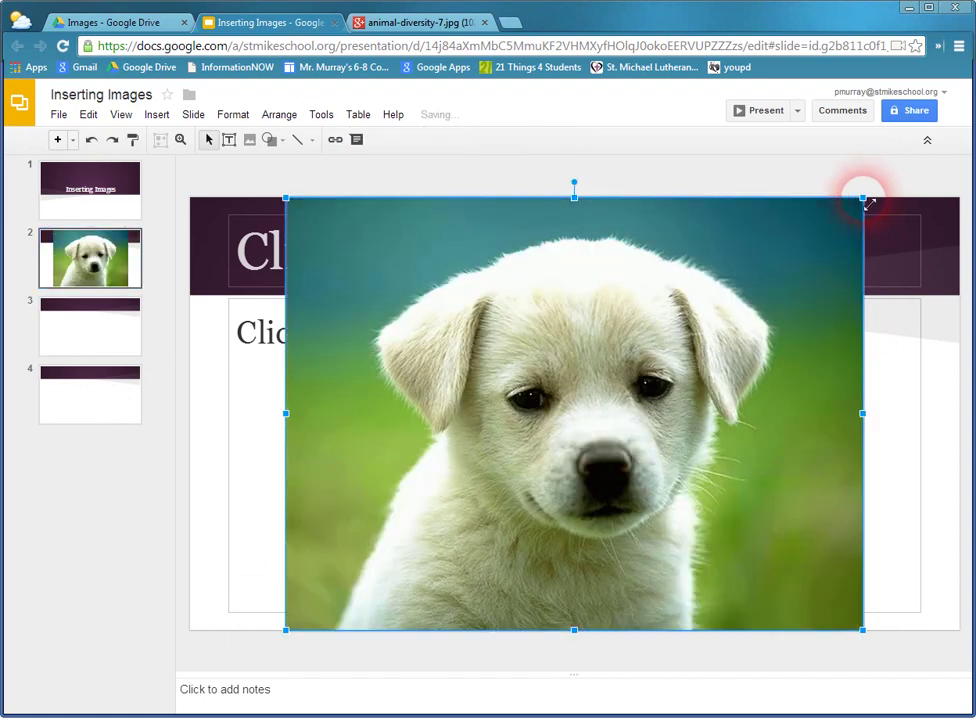
pyautogui.moveTo(866, 201); pyautogui.dragTo(683, 332)
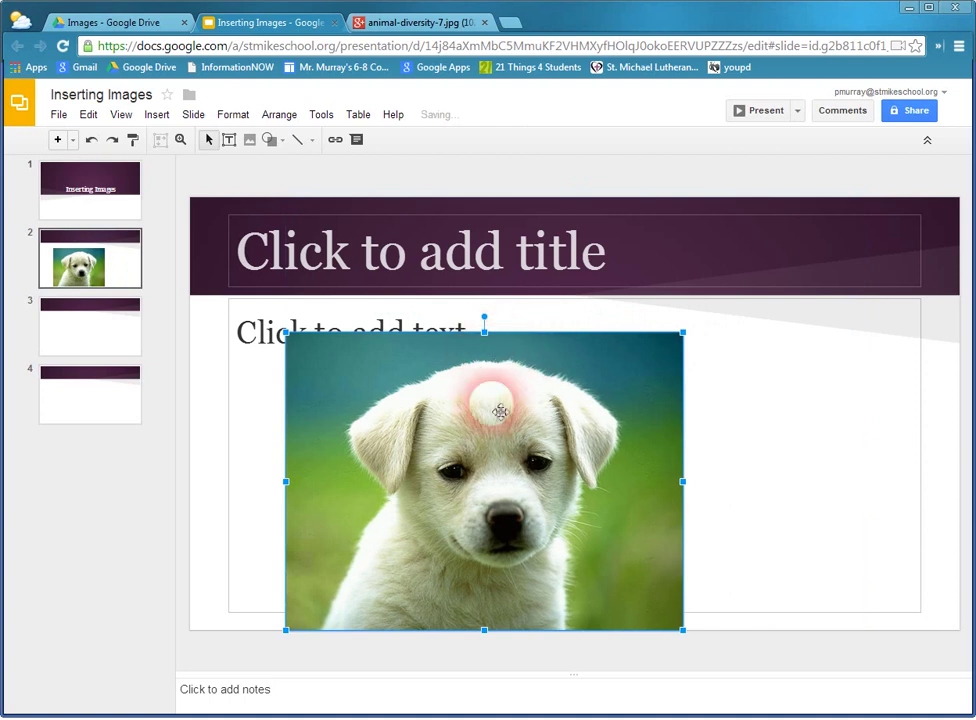
# Move the puppy photo up and right on slide 2, then go to slide 3.
pyautogui.moveTo(499, 411); pyautogui.dragTo(543, 377)
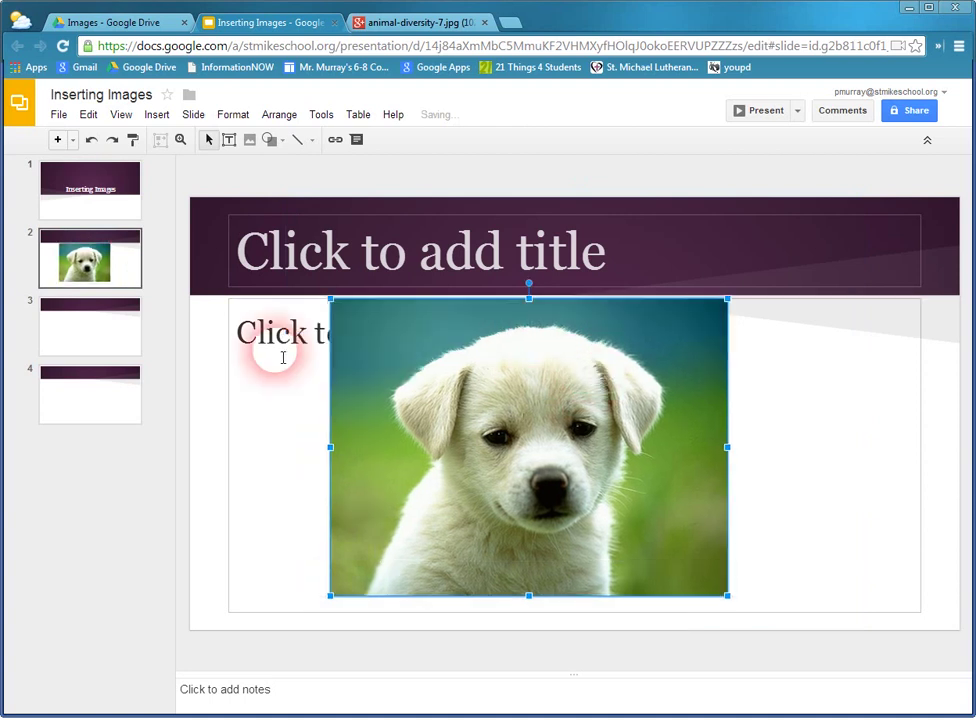
pyautogui.click(101, 325)
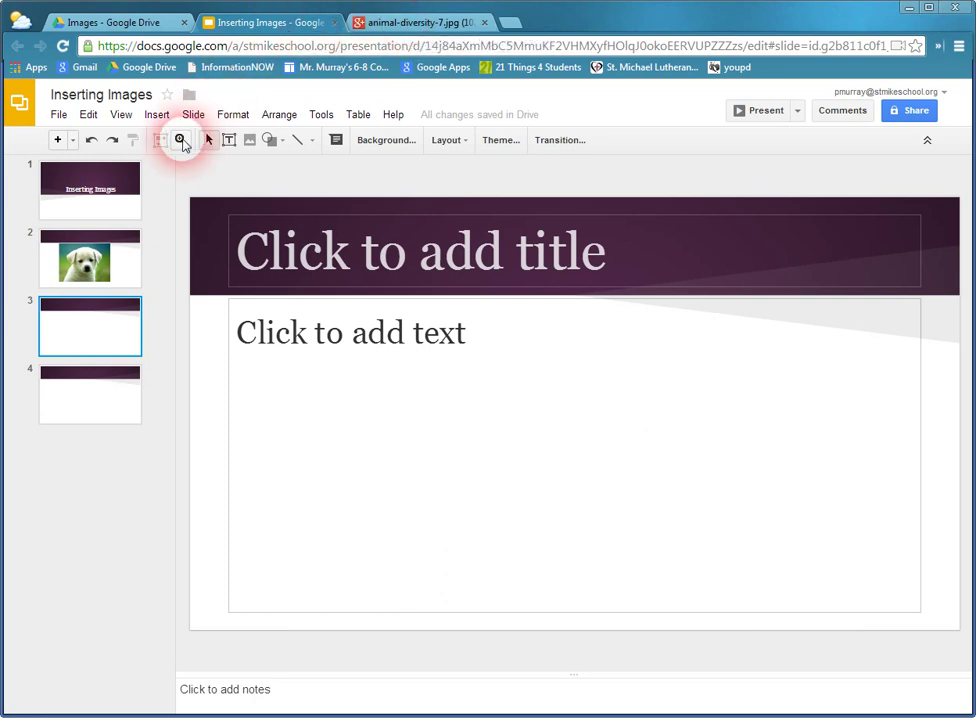
# Insert Penguins.jpg from the My Drive Images folder onto slide 3.
pyautogui.click(153, 115)
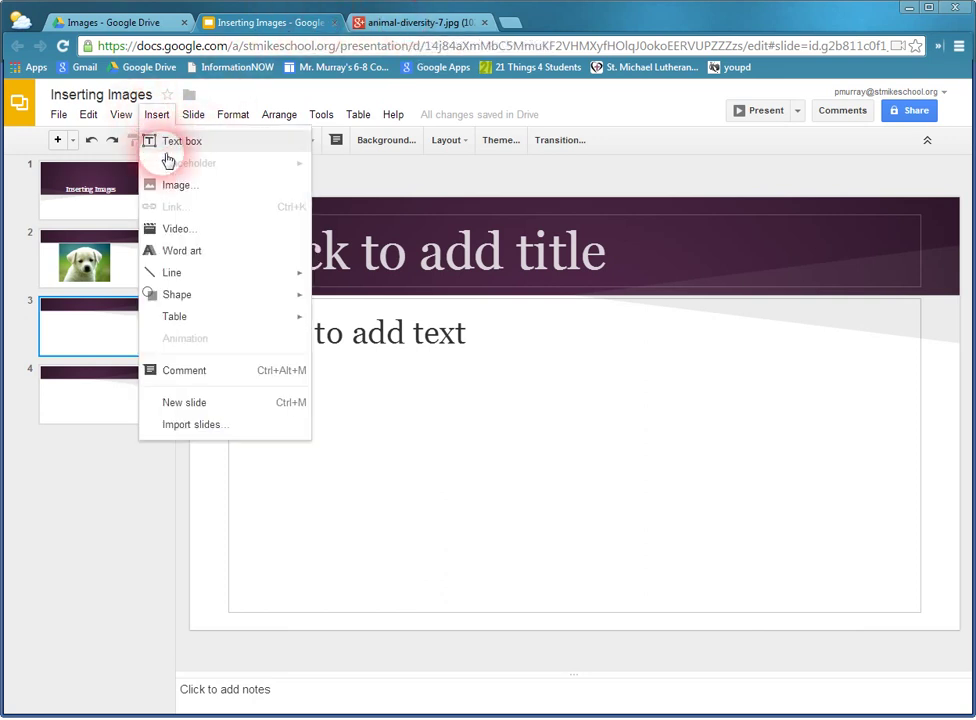
pyautogui.click(175, 189)
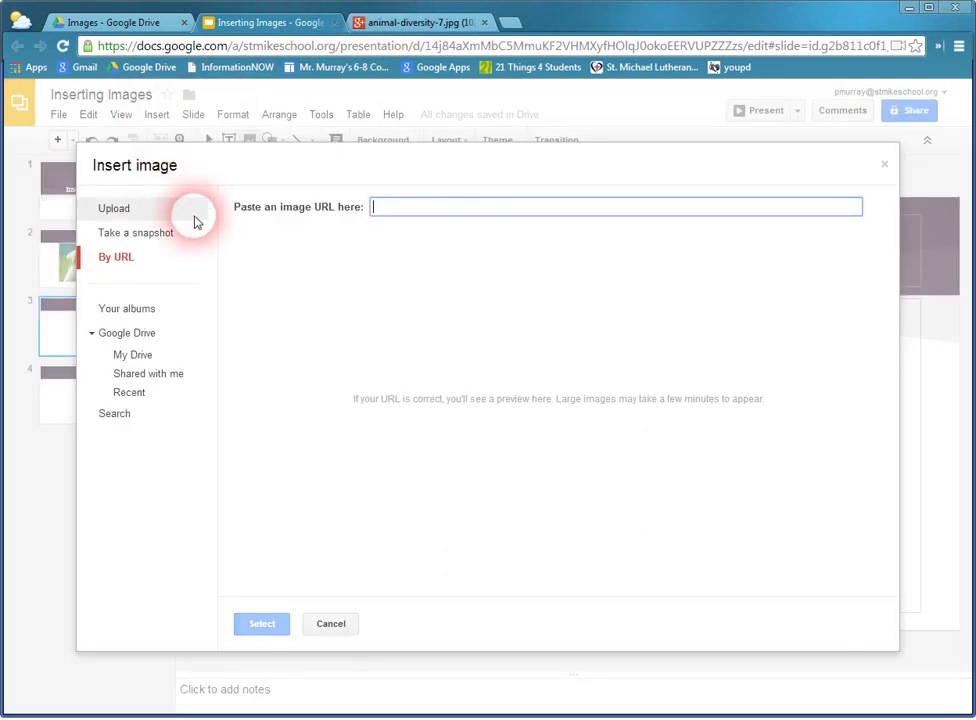
pyautogui.click(146, 357)
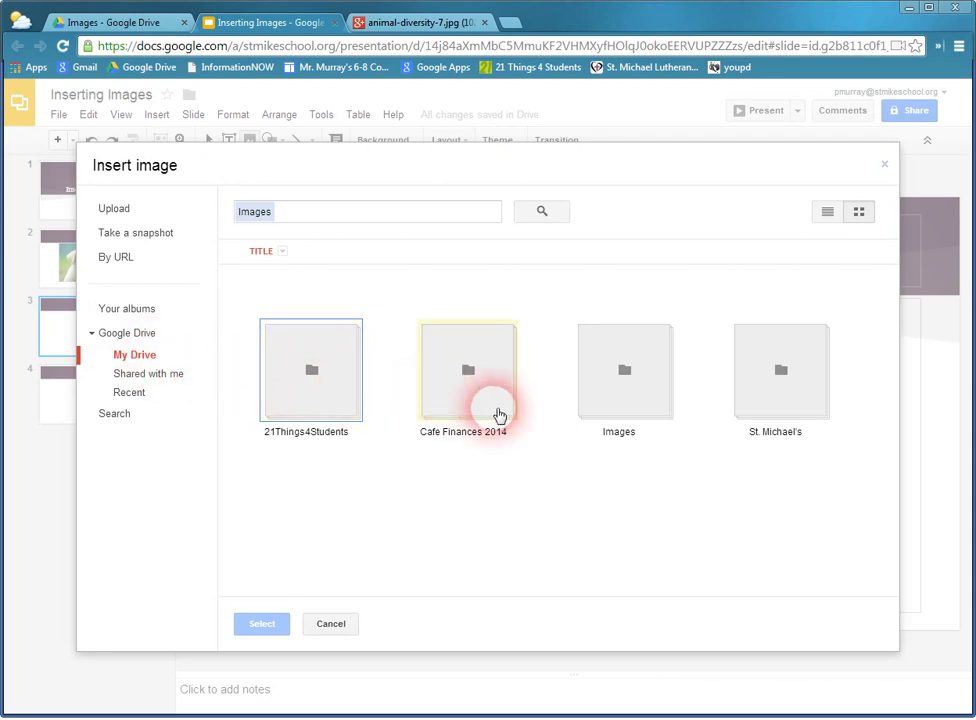
pyautogui.click(644, 404)
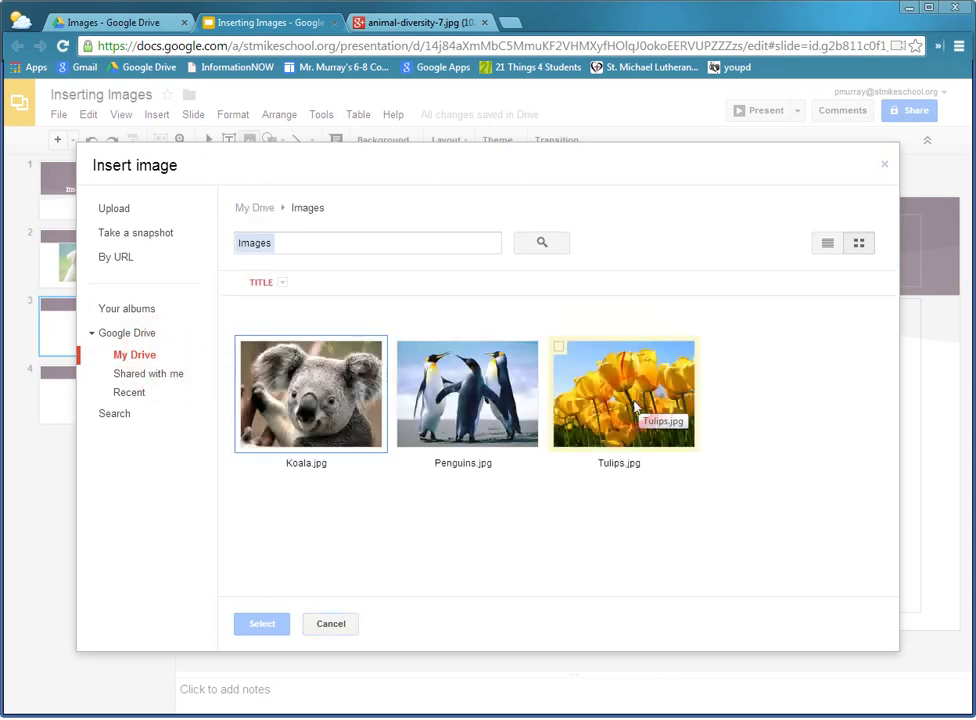
pyautogui.click(485, 405)
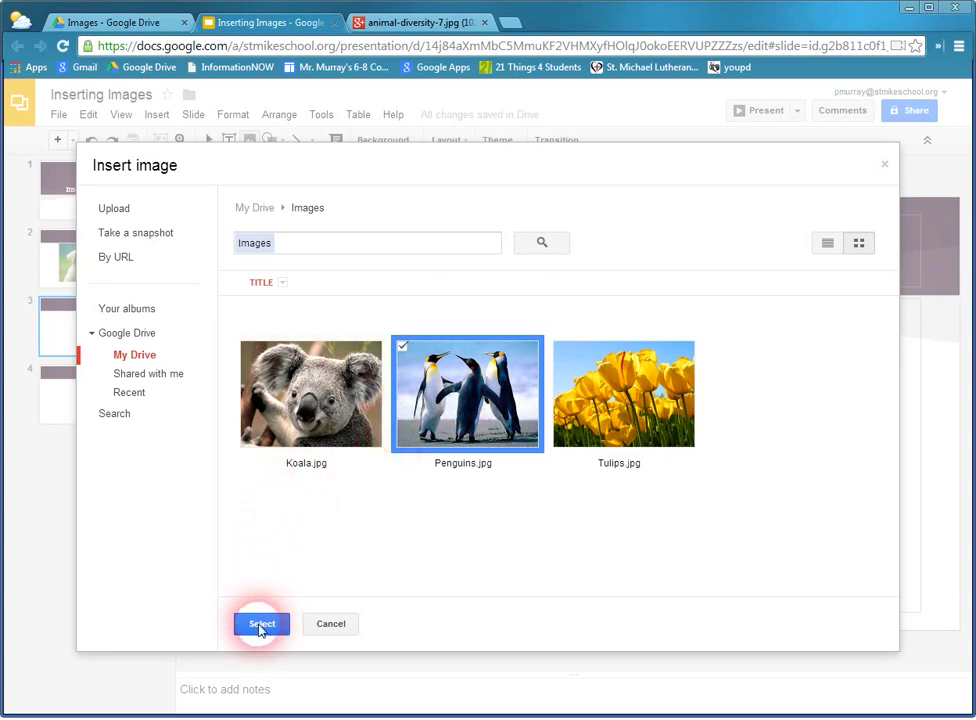
pyautogui.click(261, 625)
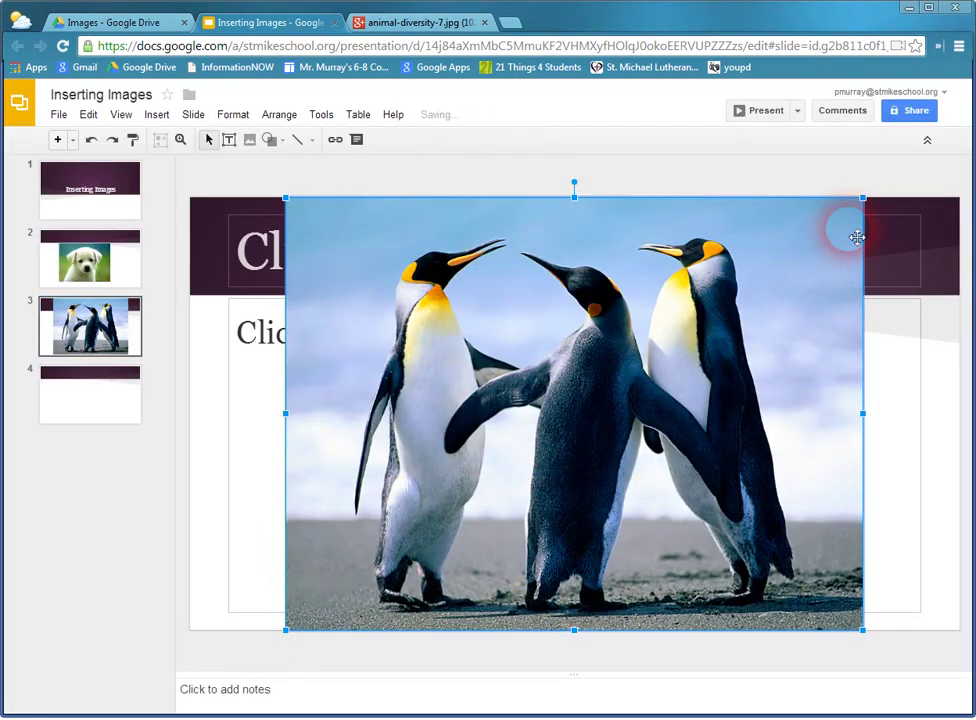
# Shrink the penguins image and rotate it about 32° counter-clockwise.
pyautogui.moveTo(865, 201); pyautogui.dragTo(688, 330)
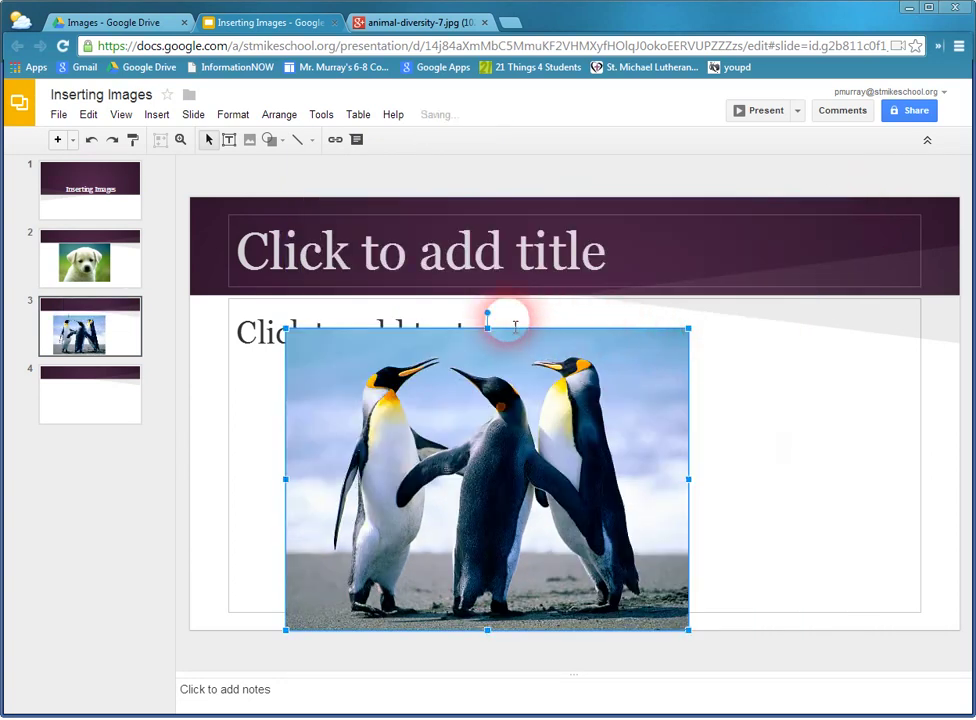
pyautogui.moveTo(487, 313); pyautogui.dragTo(392, 319)
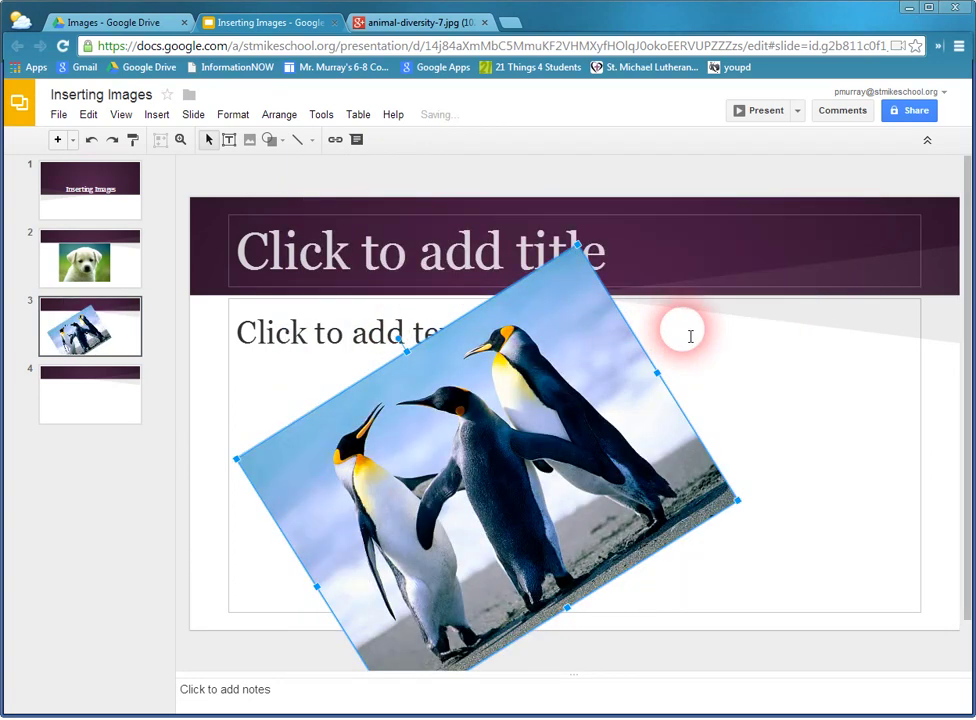
pyautogui.click(926, 368)
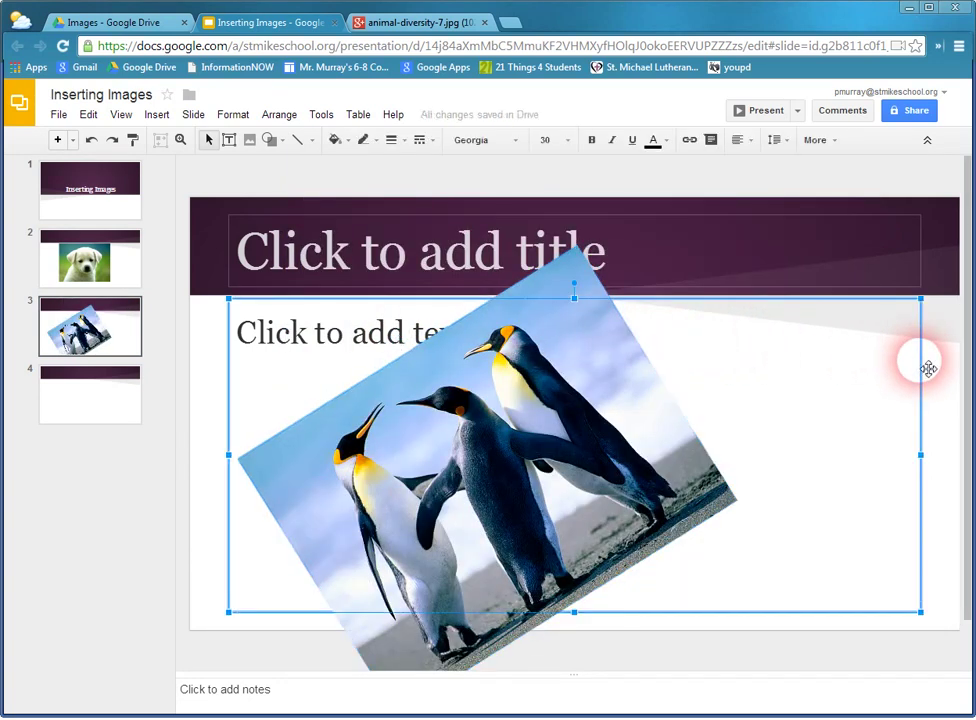
# Draw an empty text box on the right side of slide 3 beside the penguins.
pyautogui.click(928, 368)
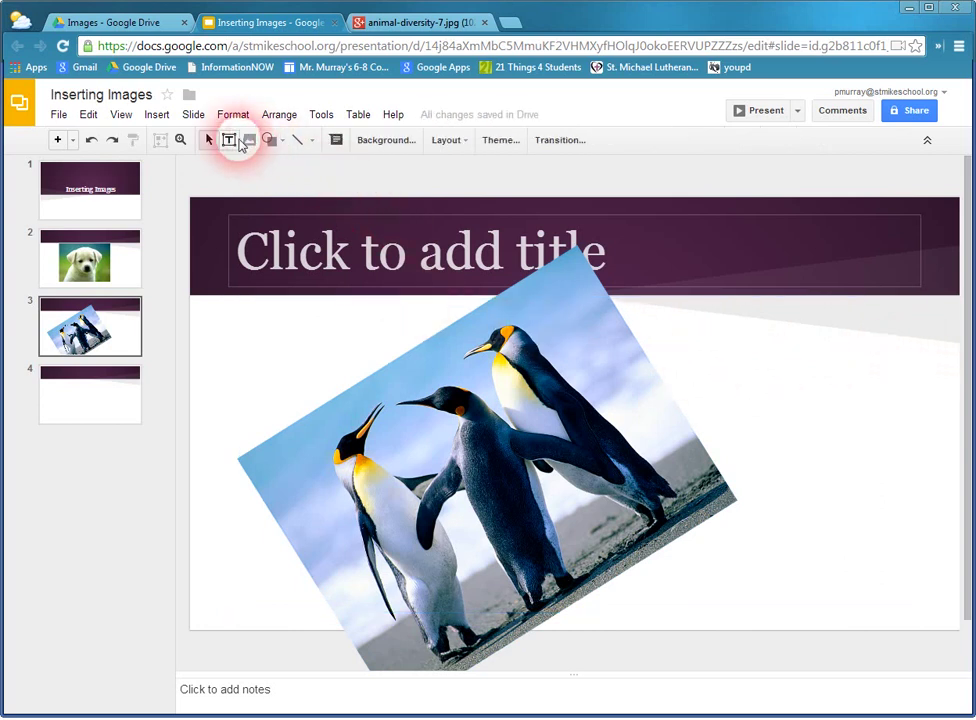
pyautogui.click(229, 140)
pyautogui.moveTo(728, 347); pyautogui.dragTo(915, 561)
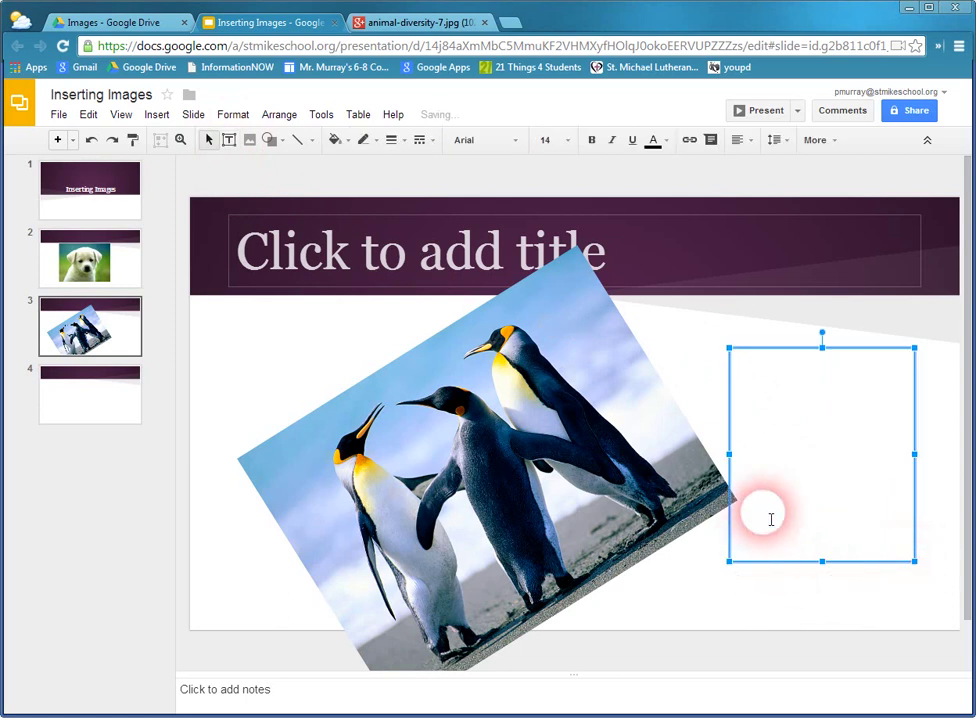